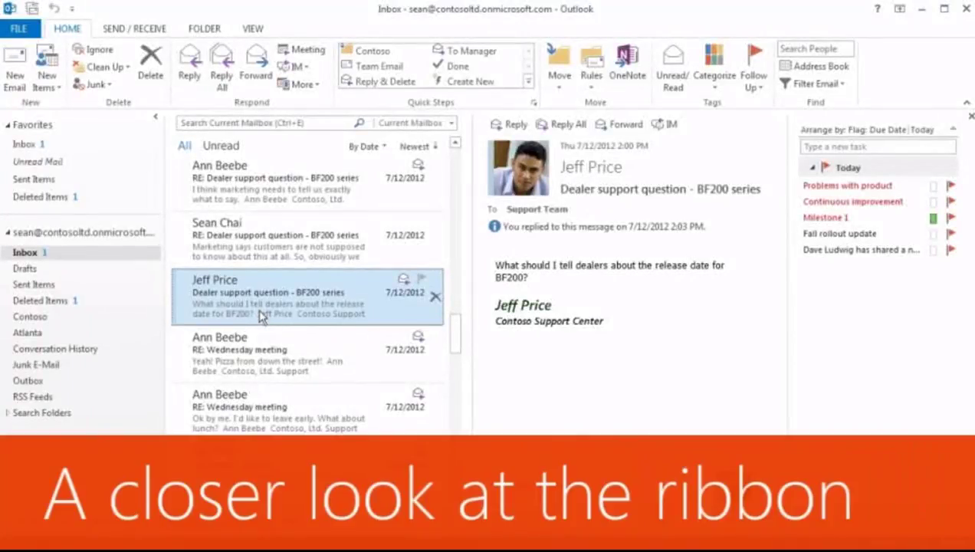
# Open the reply in the BF200 dealer support thread, and view the calendar, contacts and tasks in turn
pyautogui.click(272, 259)
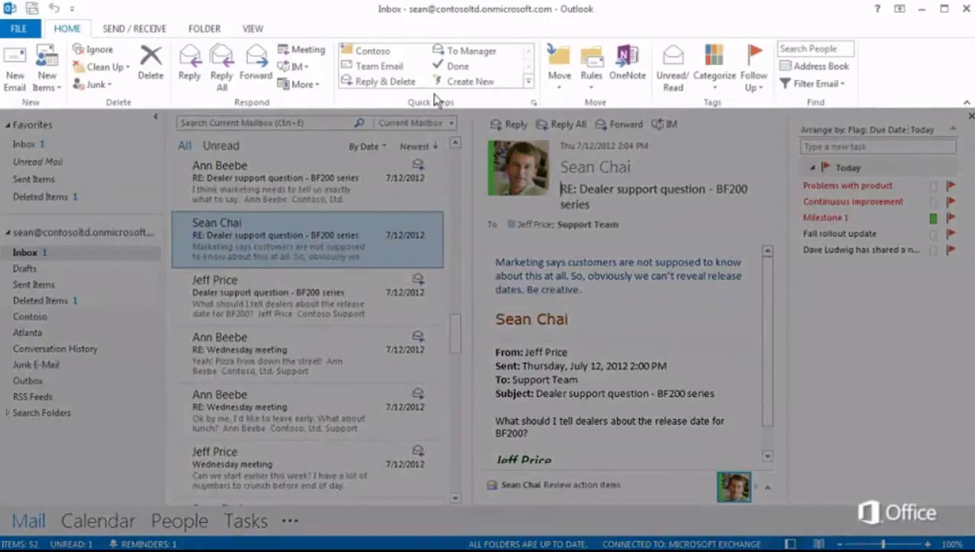
pyautogui.click(98, 523)
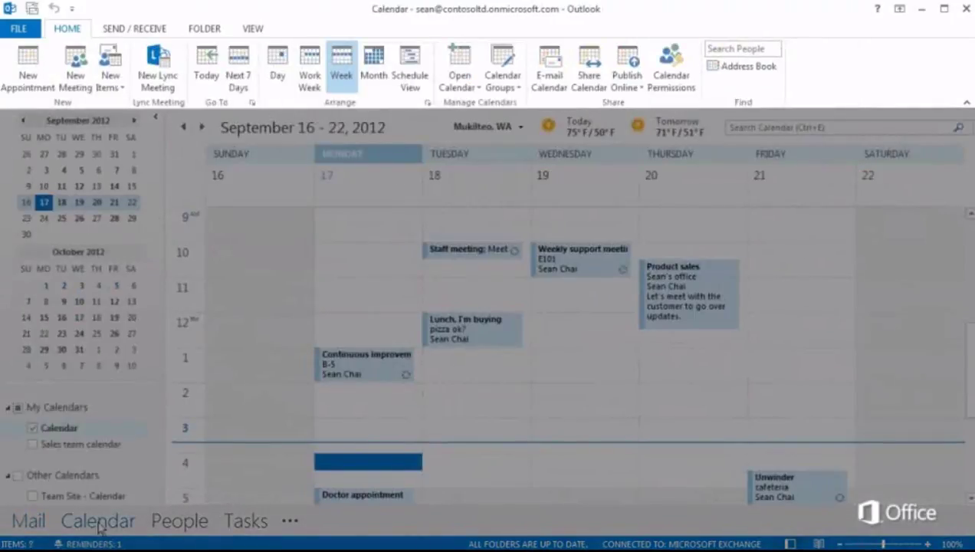
pyautogui.click(181, 524)
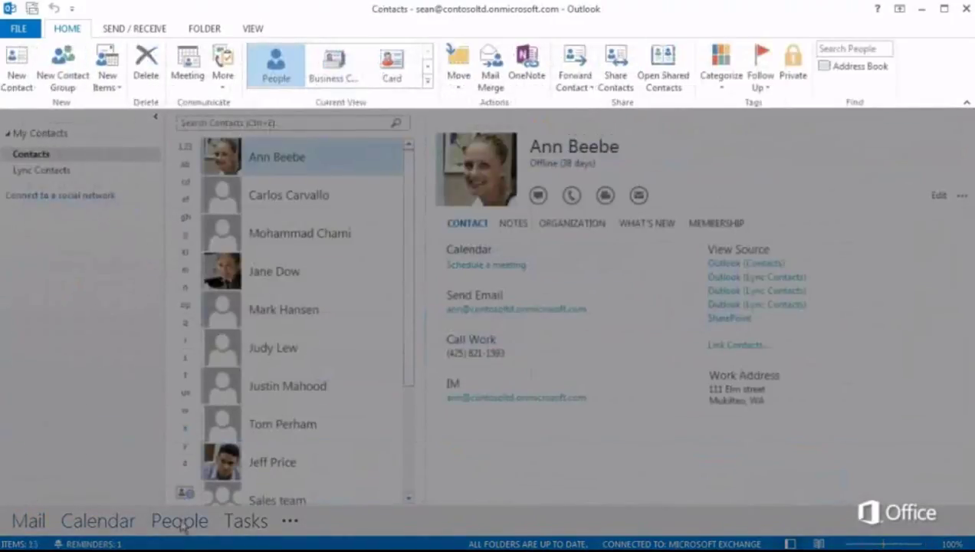
pyautogui.click(246, 524)
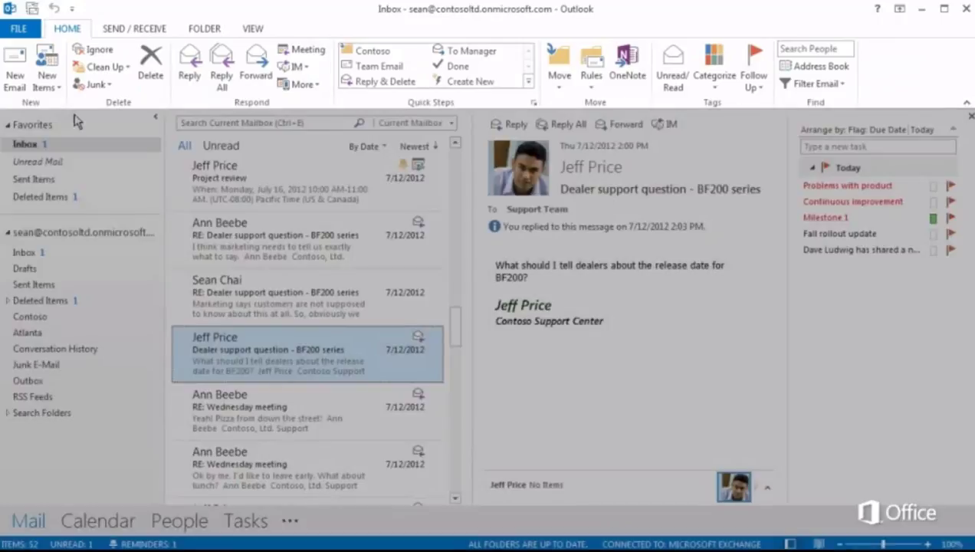
# Look over the options for creating new items, moving messages and managing message rules in the mailbox
pyautogui.click(58, 86)
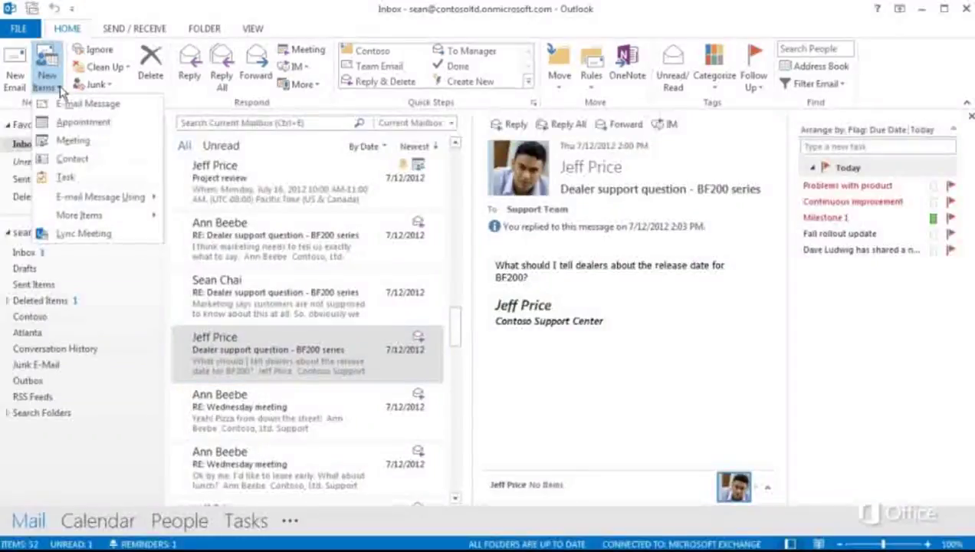
pyautogui.click(62, 90)
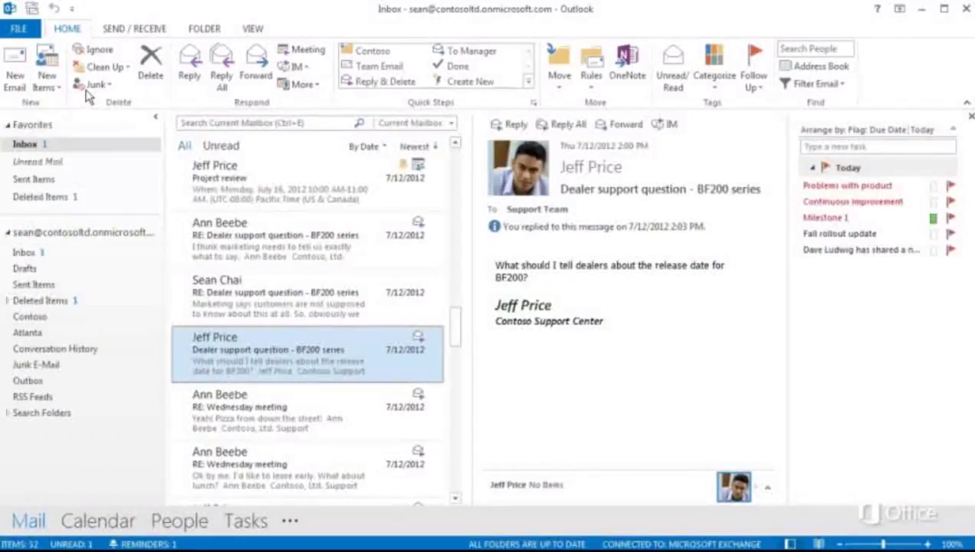
pyautogui.click(560, 91)
pyautogui.click(559, 91)
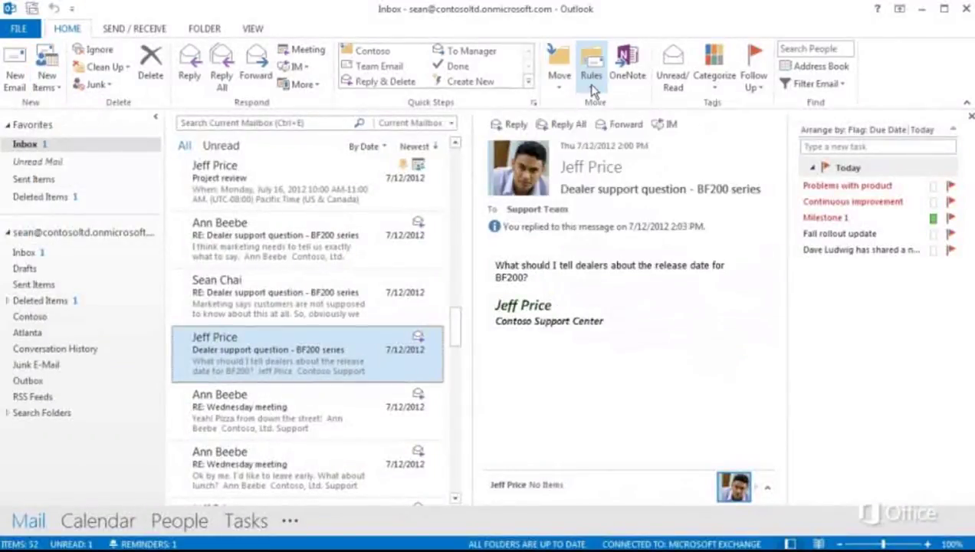
pyautogui.click(591, 80)
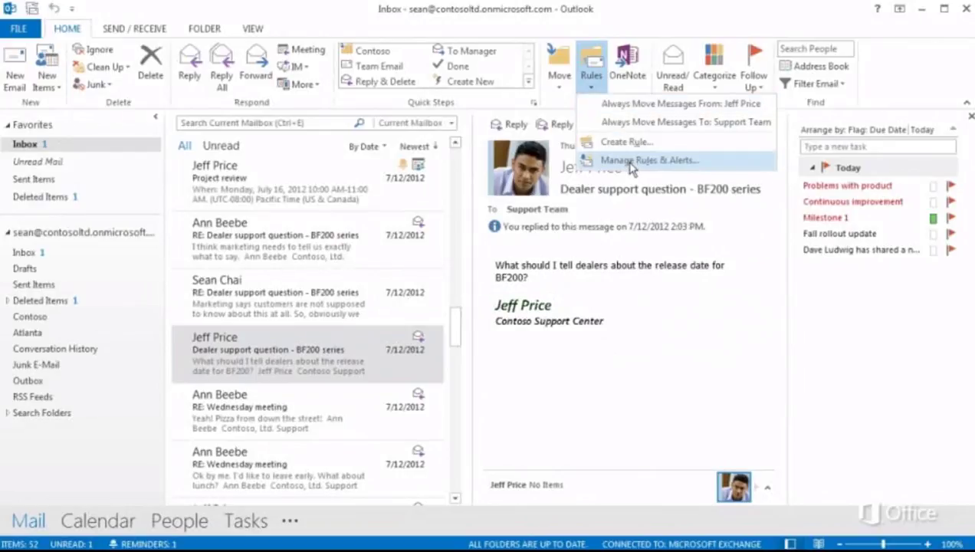
# Examine the send/receive commands and the download preferences for the mailbox
pyautogui.click(135, 31)
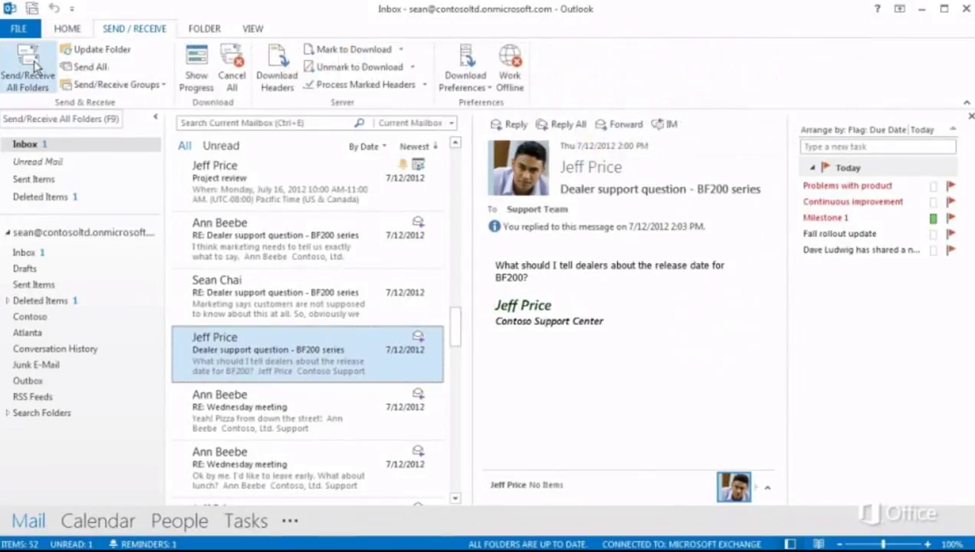
pyautogui.click(465, 66)
# Review the Inbox folder's AutoArchive settings and dismiss them without changes
pyautogui.click(205, 30)
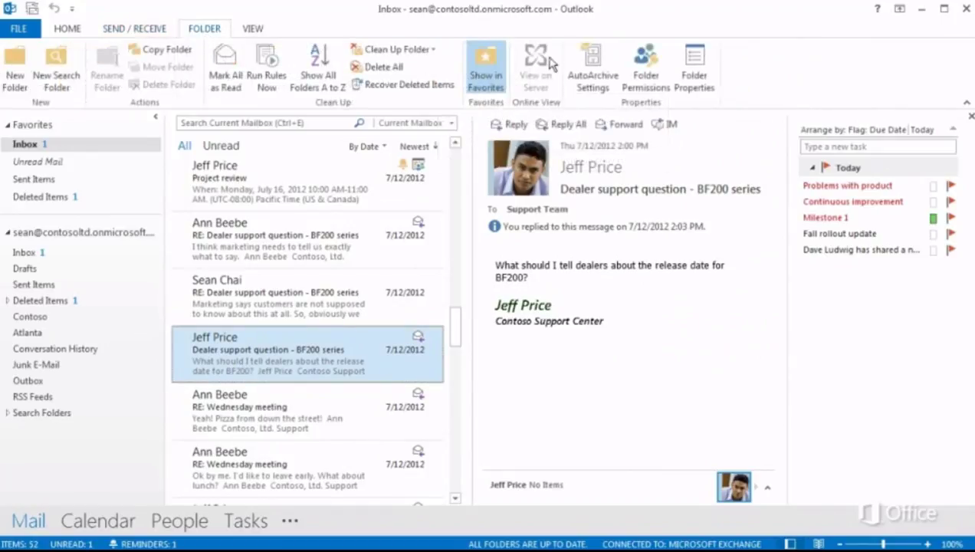
pyautogui.click(591, 57)
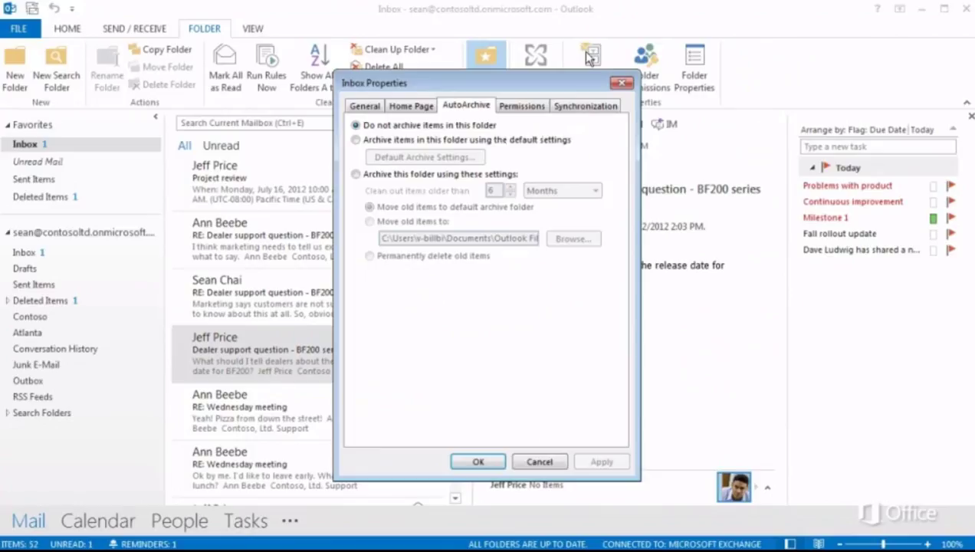
pyautogui.press('Escape')
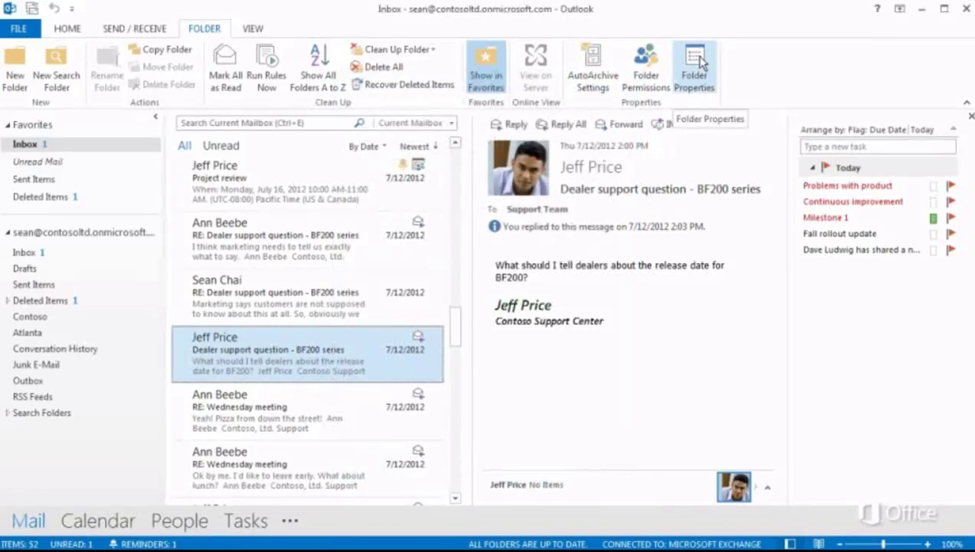
# Look over the Compact, Single and Preview layouts available for the Inbox message list
pyautogui.click(253, 29)
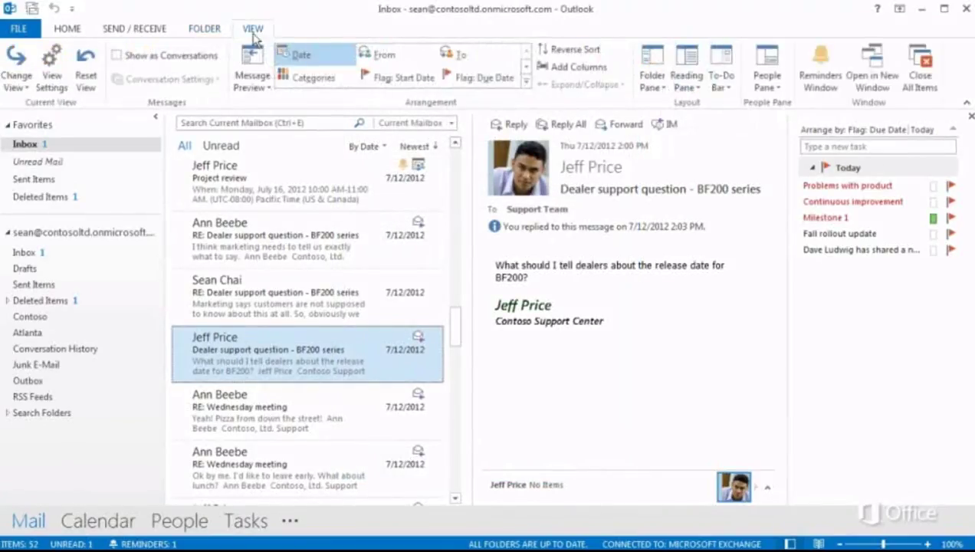
pyautogui.click(31, 89)
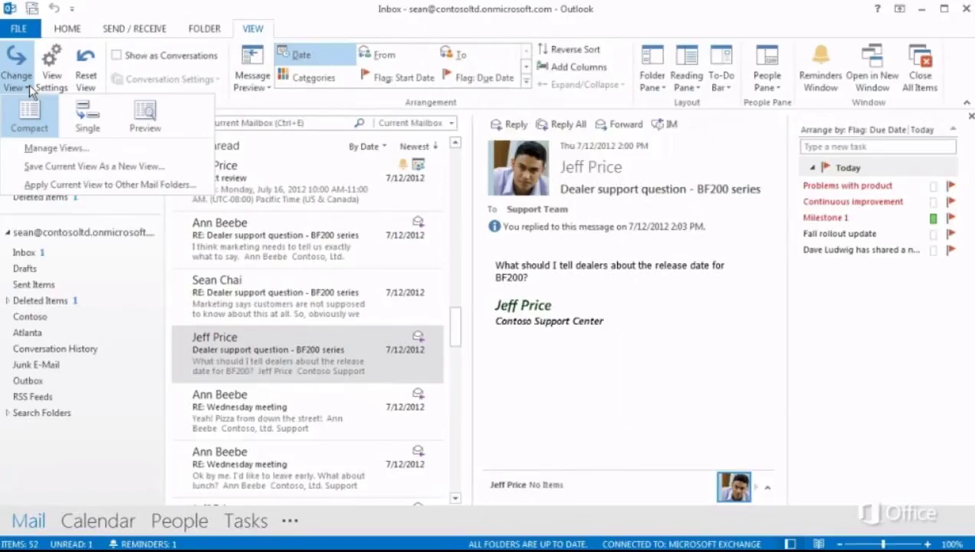
pyautogui.click(148, 113)
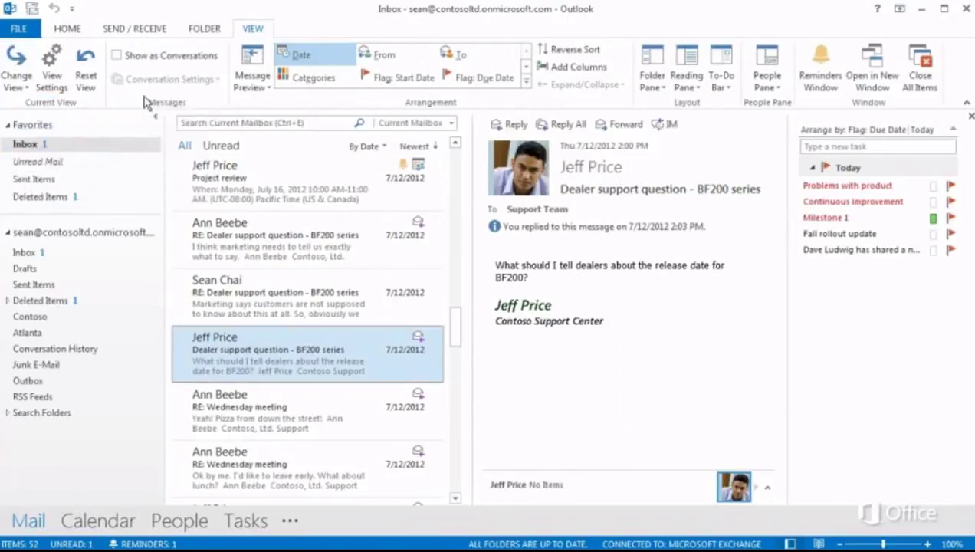
# Show the Inbox messages arranged as conversations in this folder only
pyautogui.click(165, 58)
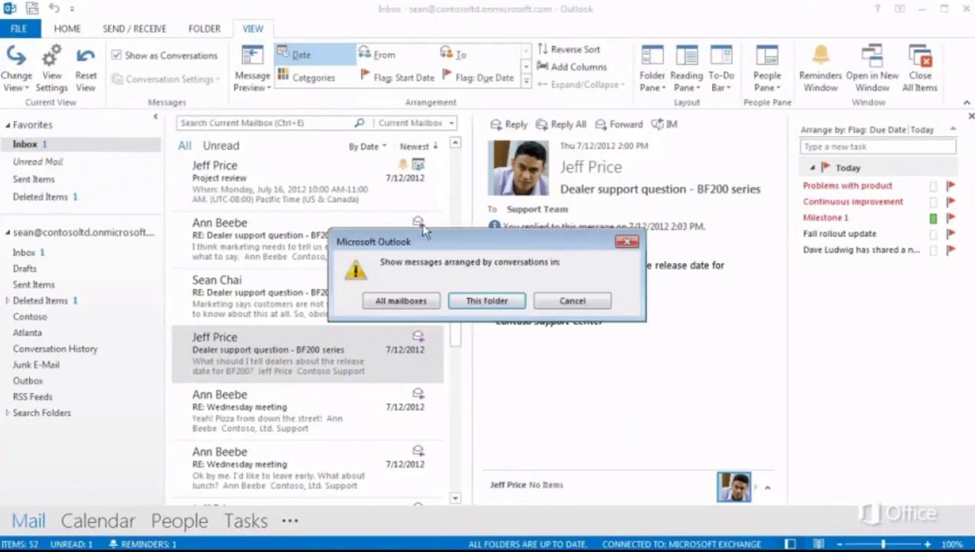
pyautogui.click(475, 301)
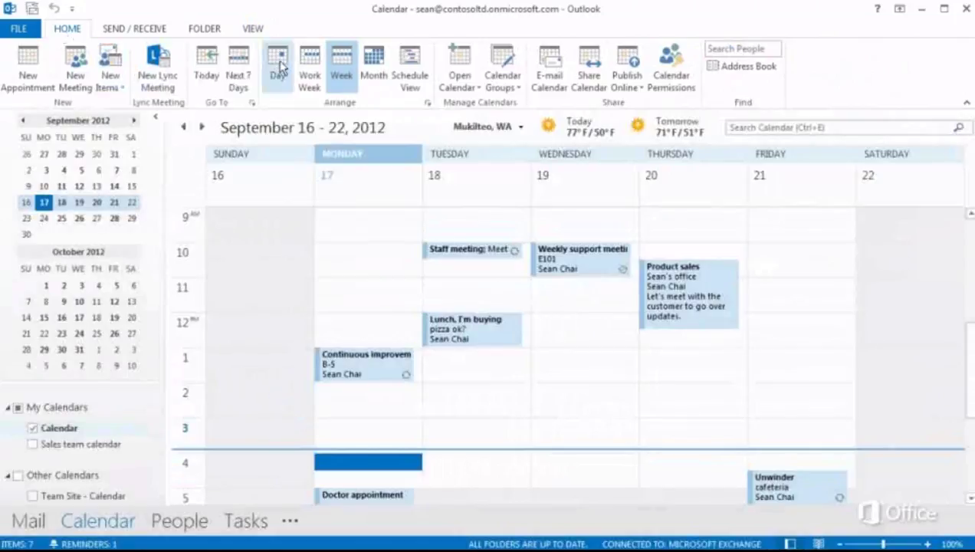
# Display the calendar by day, by work week and by month, and return it to the full week arrangement
pyautogui.click(279, 66)
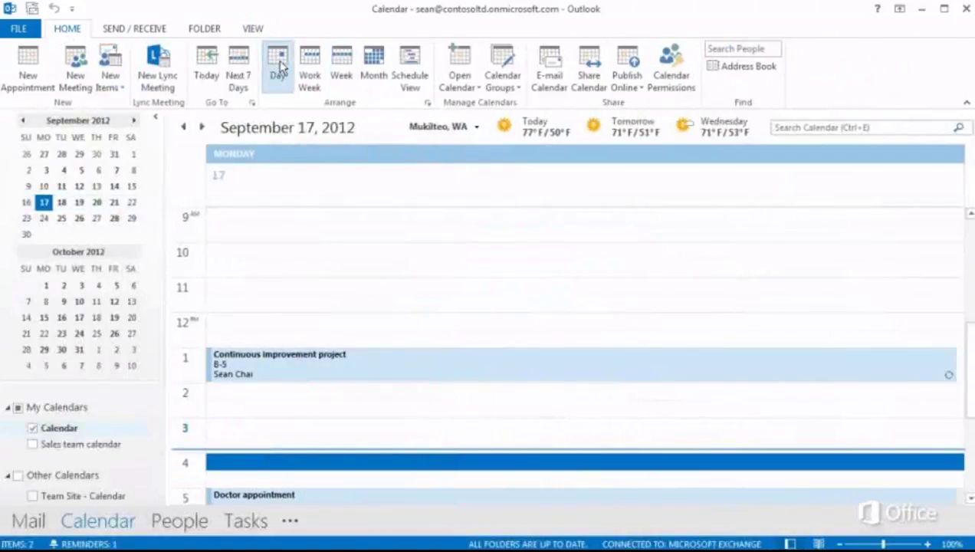
pyautogui.click(307, 71)
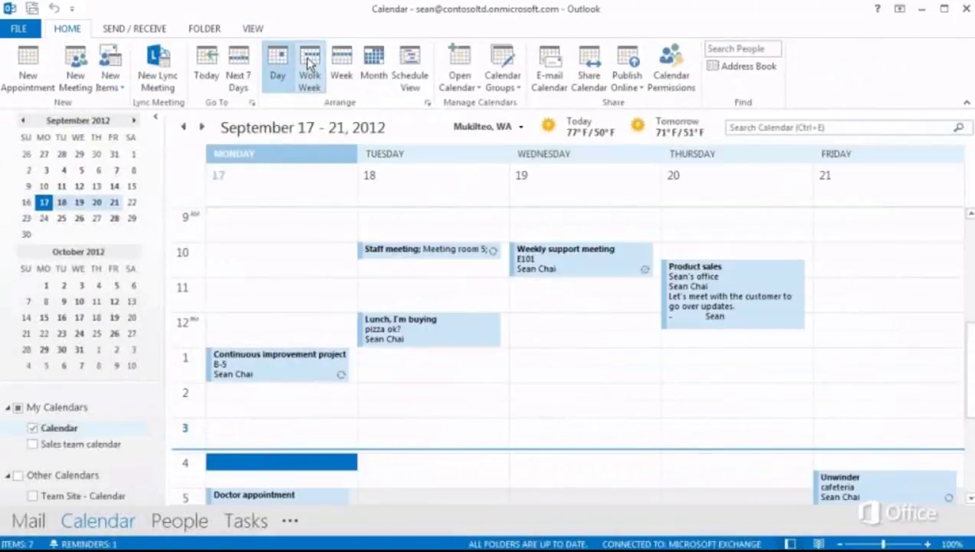
pyautogui.click(373, 62)
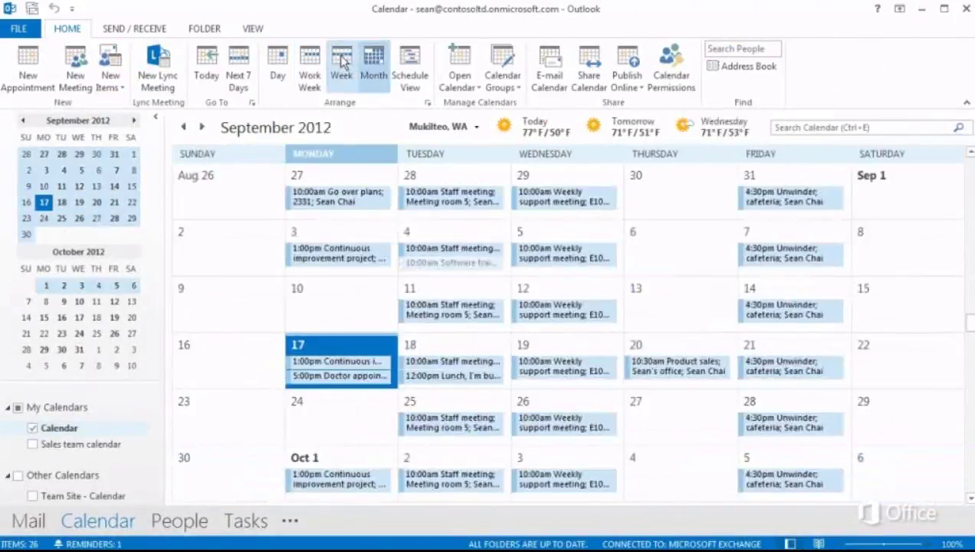
pyautogui.click(342, 63)
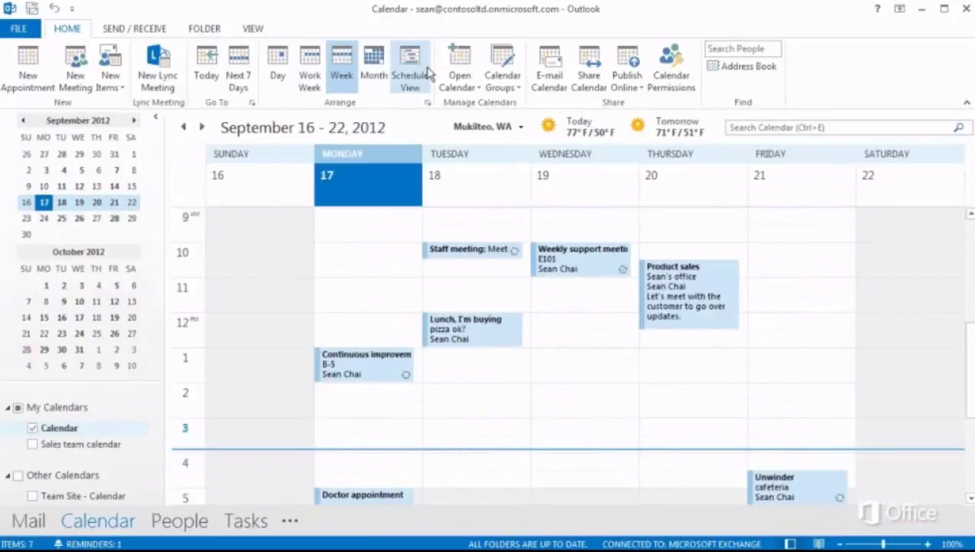
# Examine the options for sharing the calendar and publishing it online
pyautogui.click(586, 64)
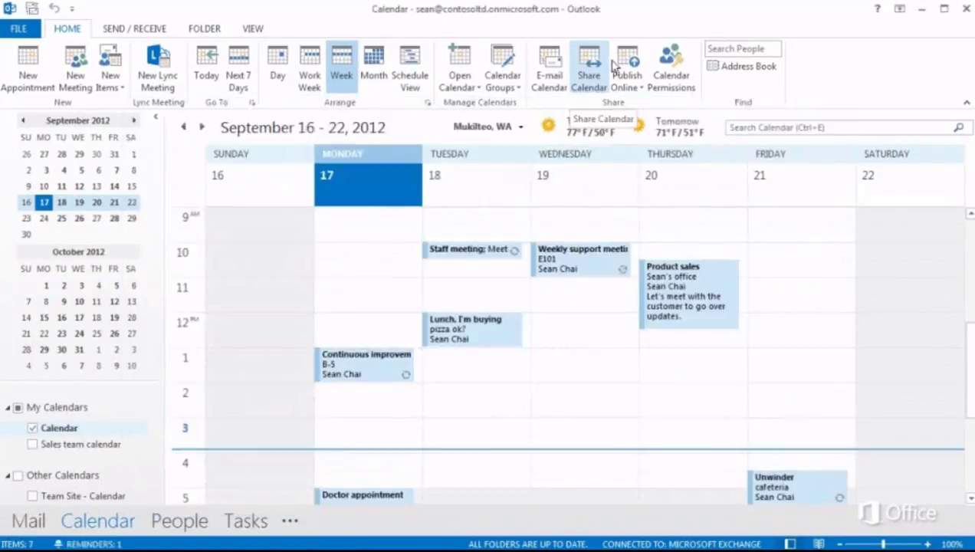
pyautogui.click(628, 79)
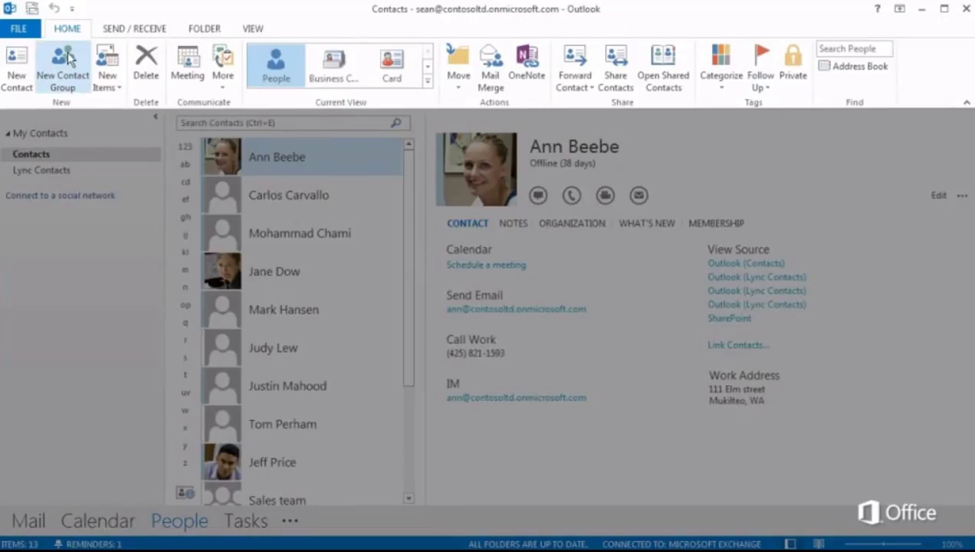
# Create a new contact group and name it Sales staff
pyautogui.click(66, 58)
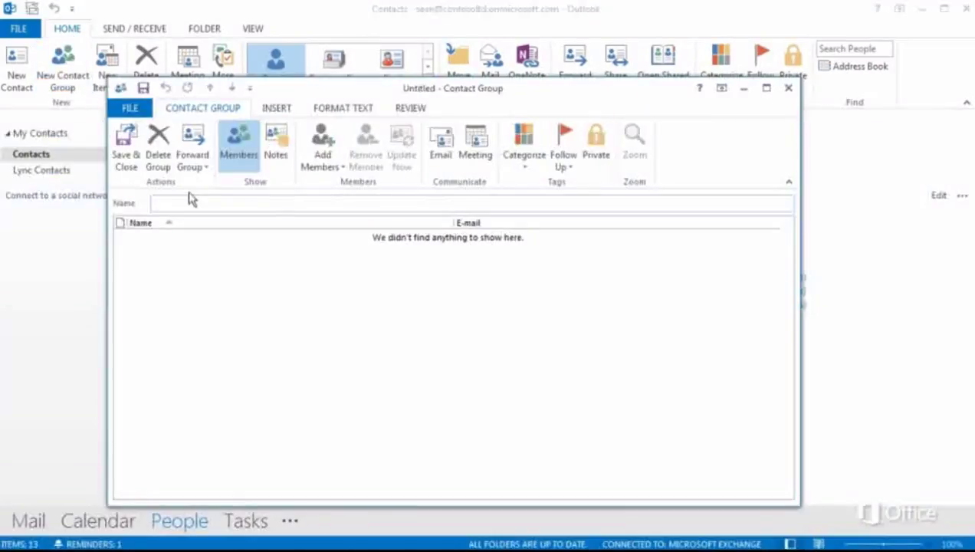
pyautogui.write('Sales staff')
# Switch the contacts list to the Business Card view
pyautogui.click(427, 69)
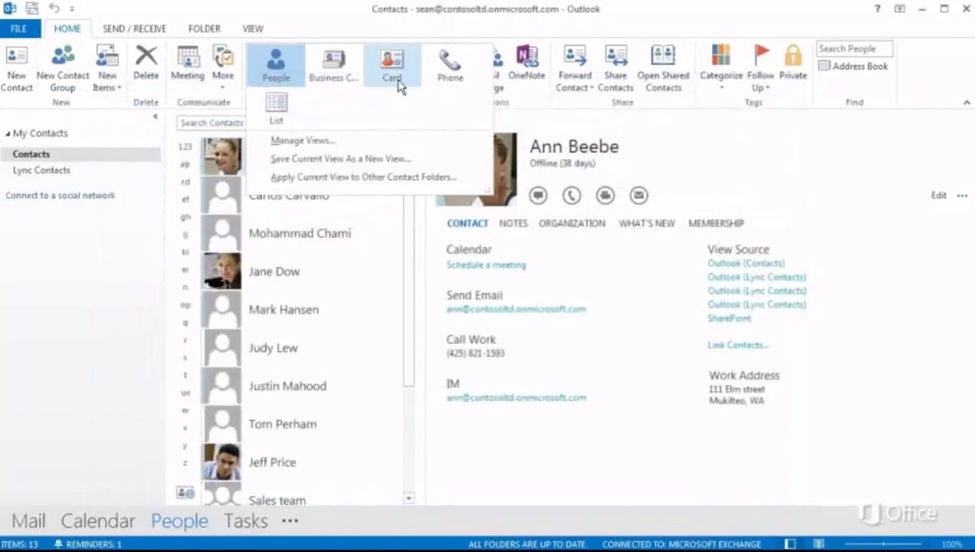
pyautogui.click(349, 68)
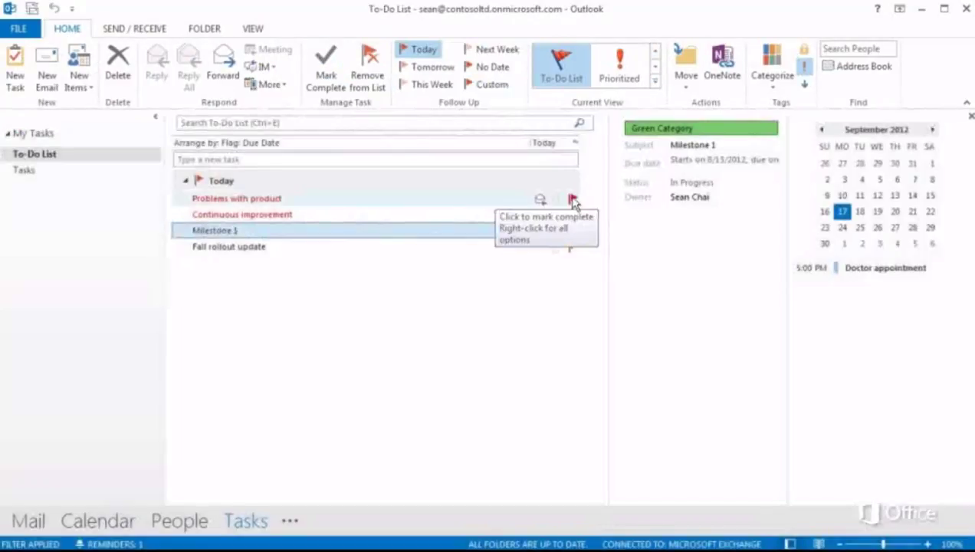
# Bring up the follow-up flag options for the Problems with product task in the To-Do List
pyautogui.rightClick(573, 199)
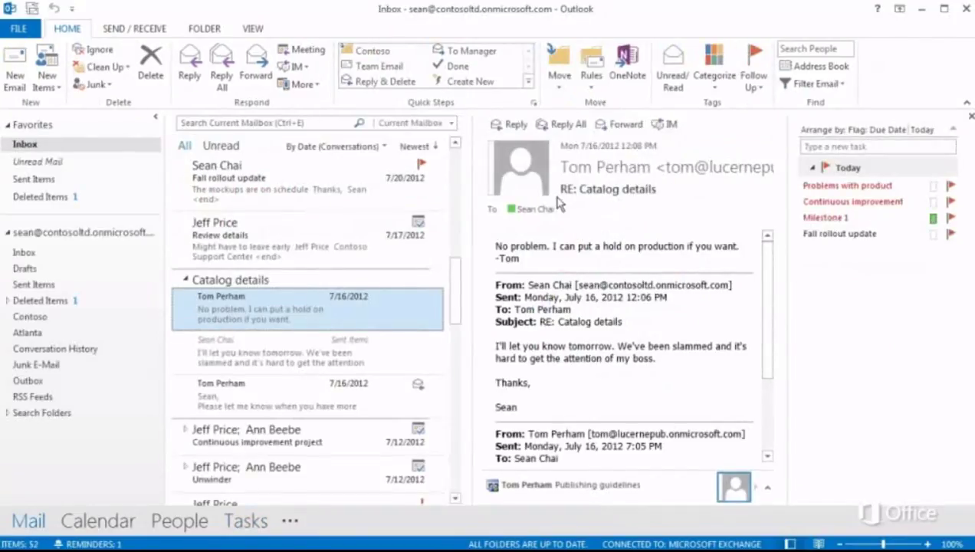
# Reply to the Catalog details message with "Check out this document first.", attach the Gradient loading Word document, and send it
pyautogui.click(516, 127)
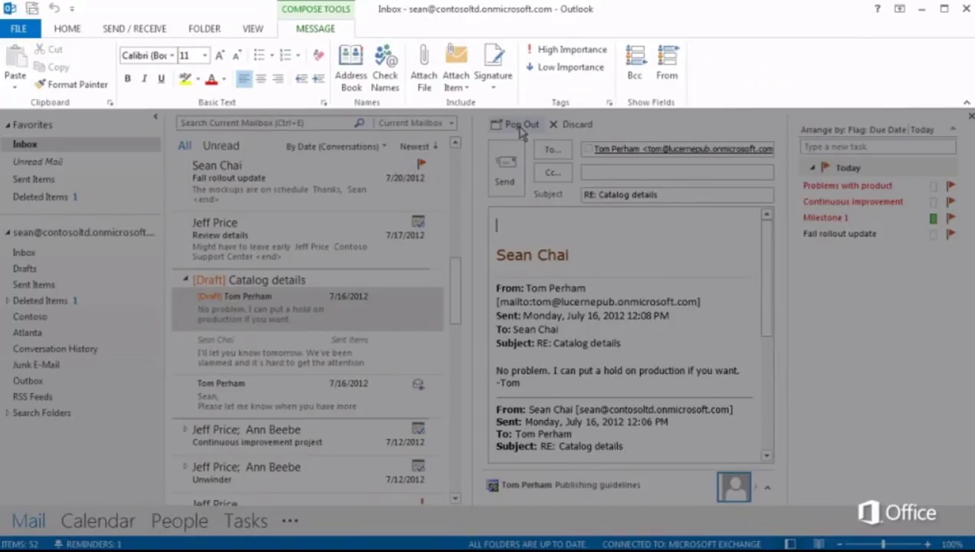
pyautogui.click(421, 61)
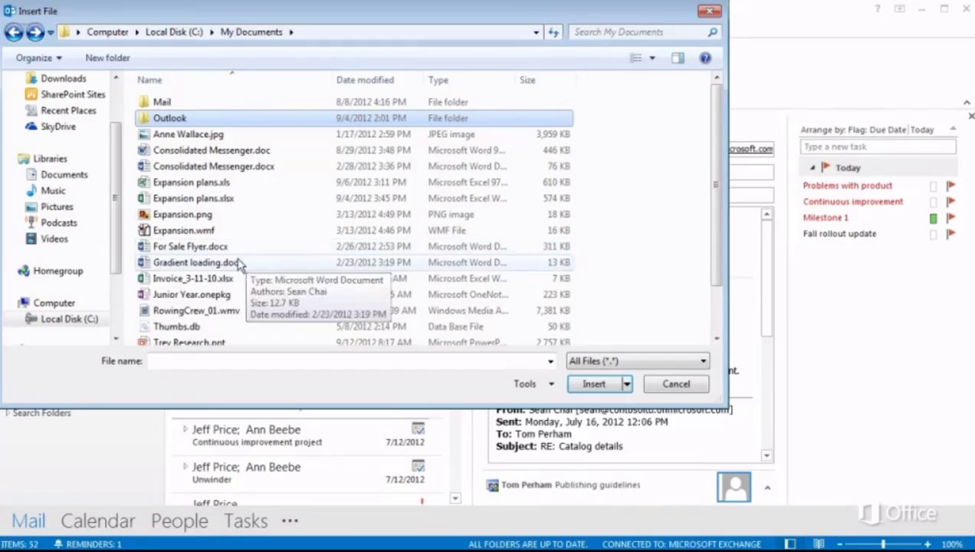
pyautogui.doubleClick(235, 263)
pyautogui.write('Check out this document first.')
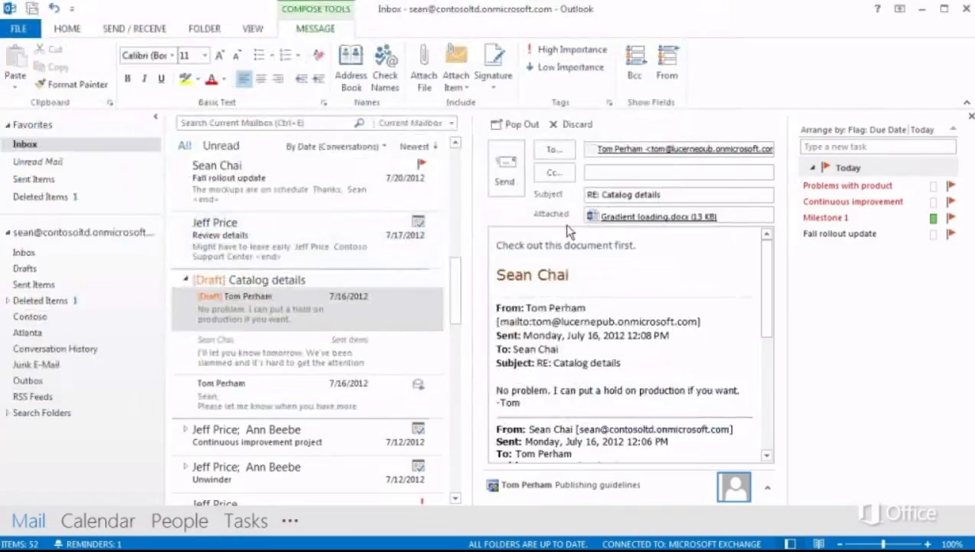
pyautogui.click(506, 172)
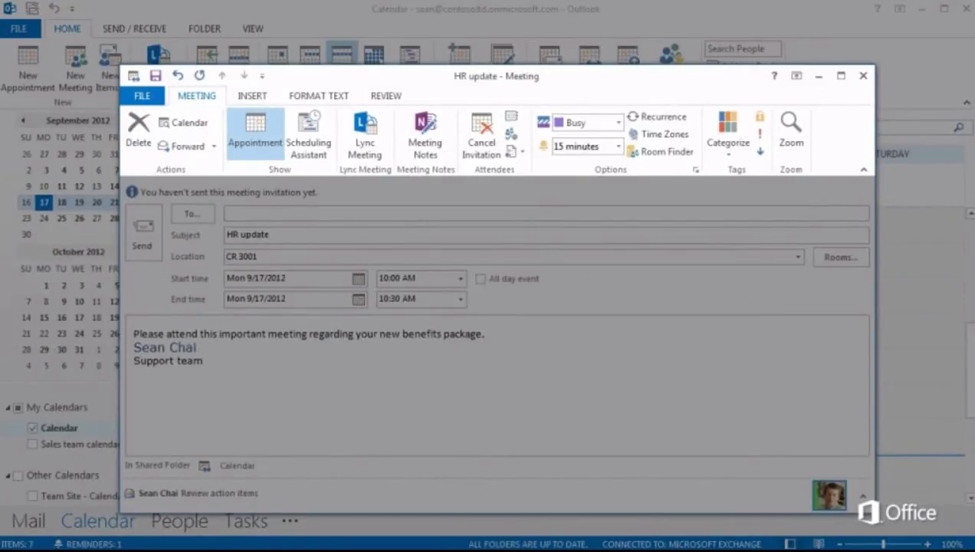
# Add Sales team DG as an attendee of the HR update meeting in the Scheduling Assistant
pyautogui.click(313, 146)
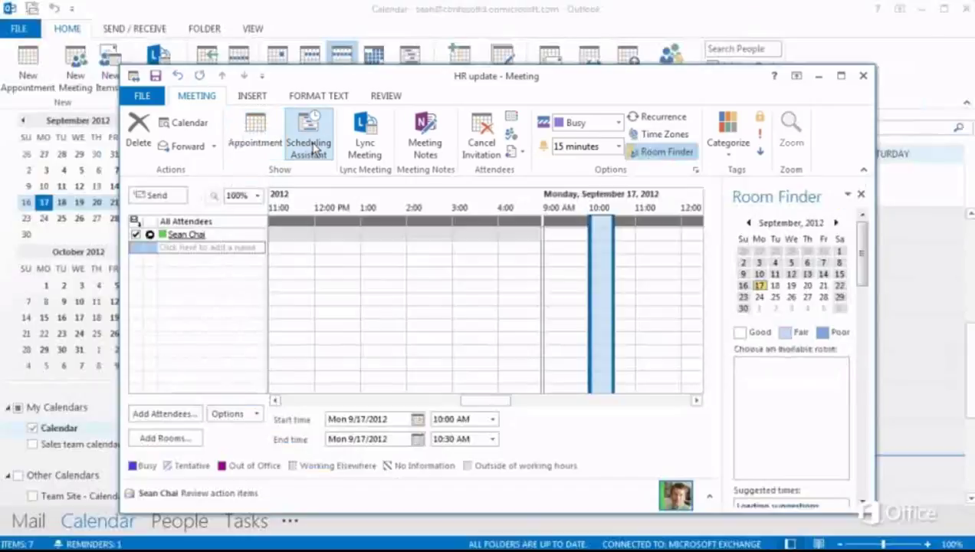
pyautogui.click(223, 246)
pyautogui.write('Sales team DG')
pyautogui.press('Return')
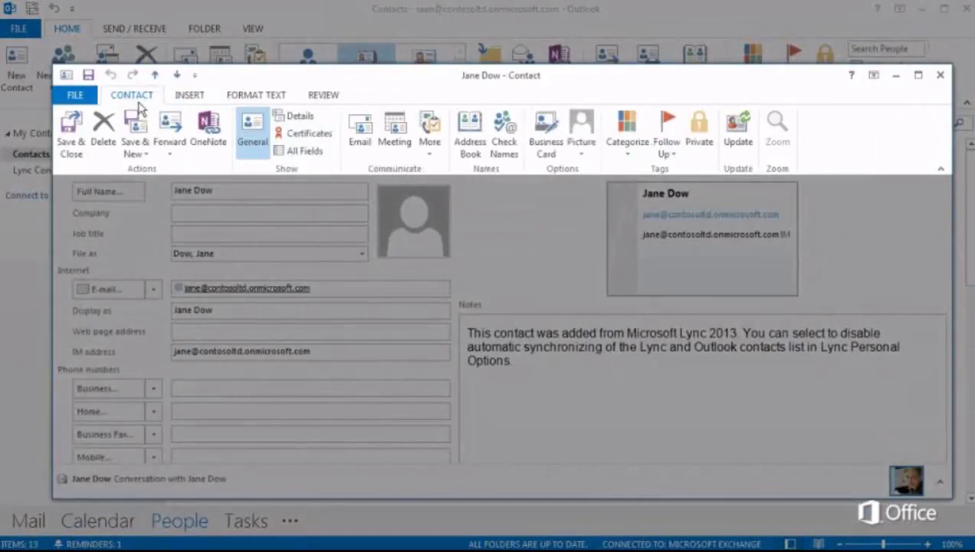
# View the address book from the open contact, and display the insertion commands for the Continuous improvement task
pyautogui.click(470, 127)
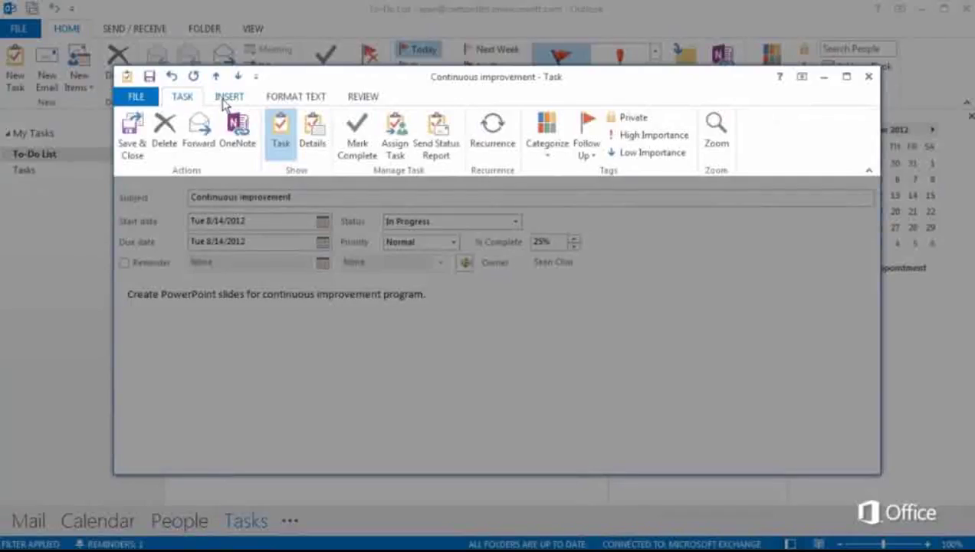
pyautogui.click(223, 100)
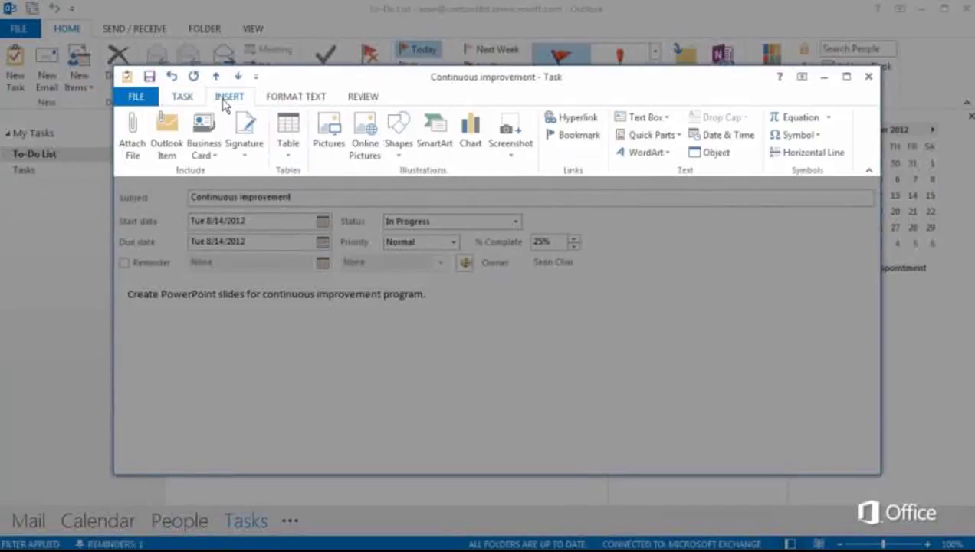
# Insert a table with two columns and three rows into the Continuous improvement task's notes, and add the recently used contact's business card
pyautogui.click(283, 151)
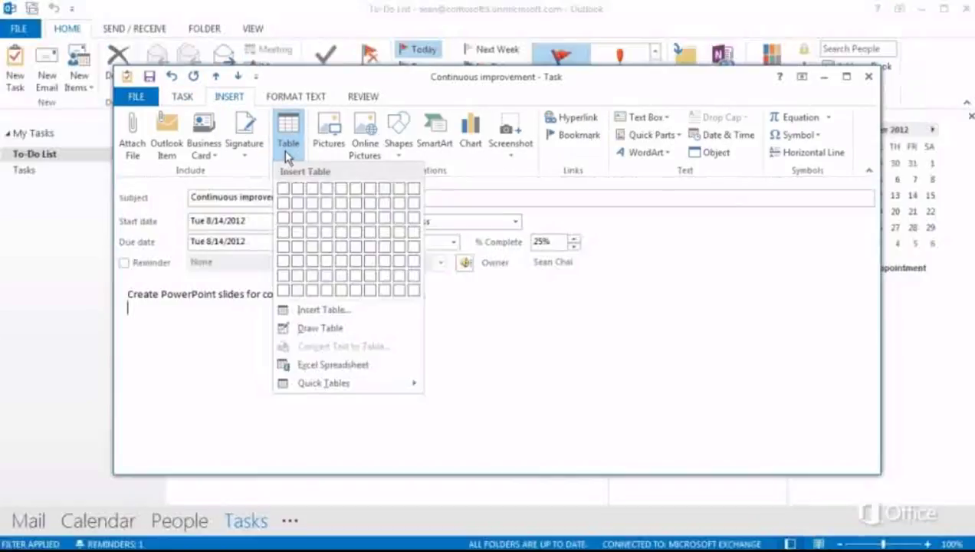
pyautogui.click(300, 219)
pyautogui.click(228, 96)
pyautogui.click(215, 156)
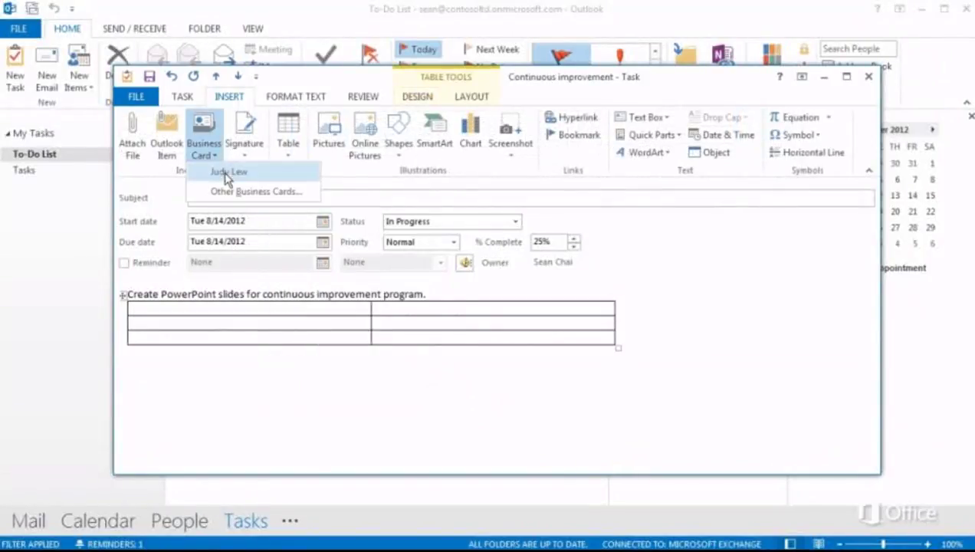
pyautogui.click(228, 172)
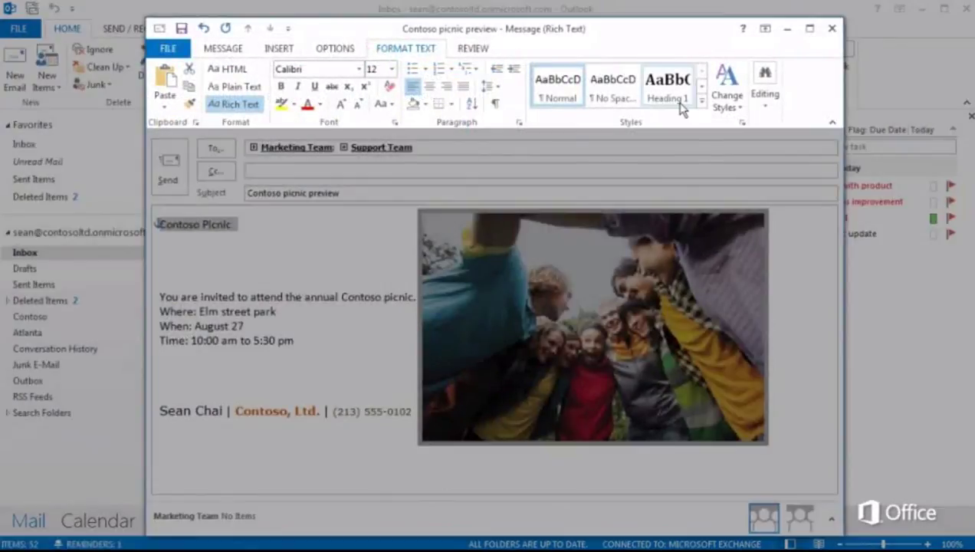
# Apply the Title style to the Contoso Picnic heading in the Contoso picnic preview message
pyautogui.click(702, 99)
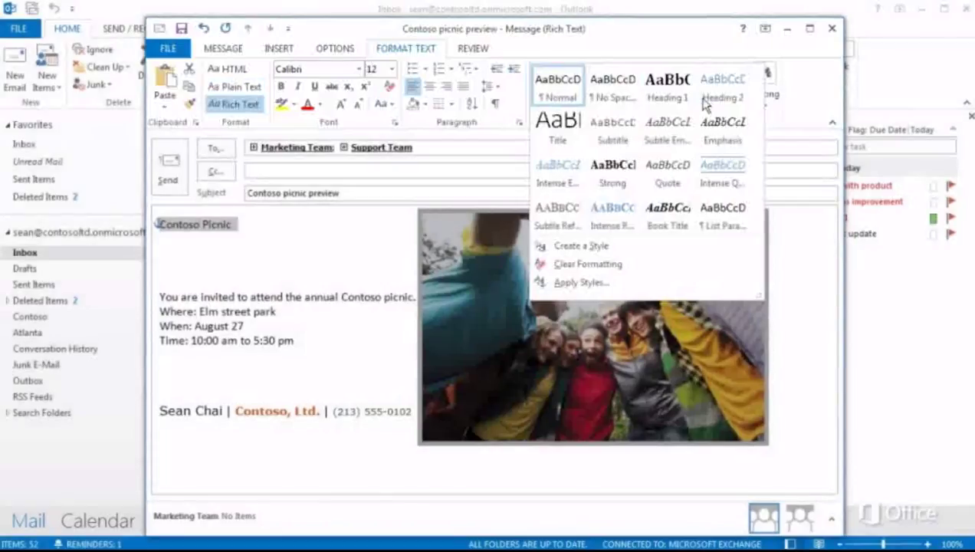
pyautogui.click(560, 127)
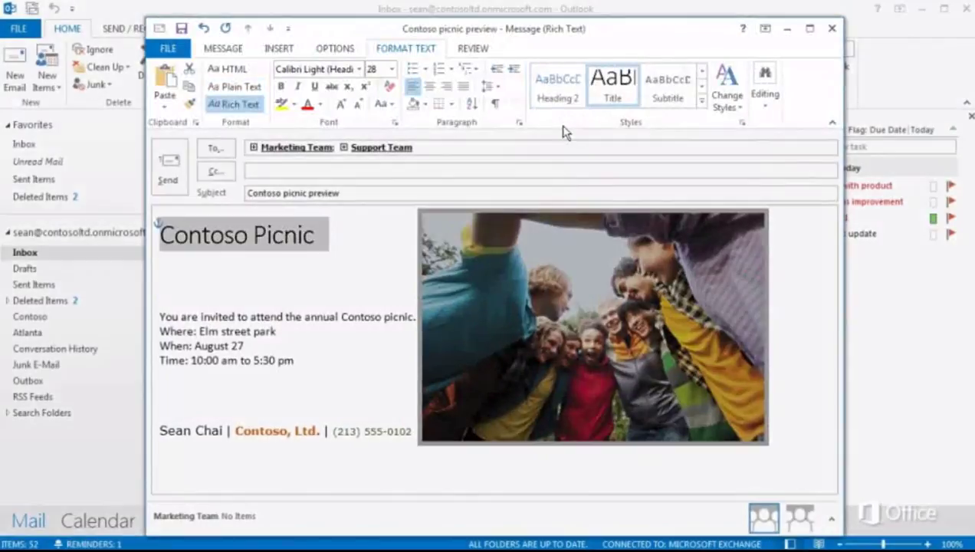
# Show the Bcc field in the Contoso picnic preview message and add Yes;No;Maybe voting buttons
pyautogui.click(334, 51)
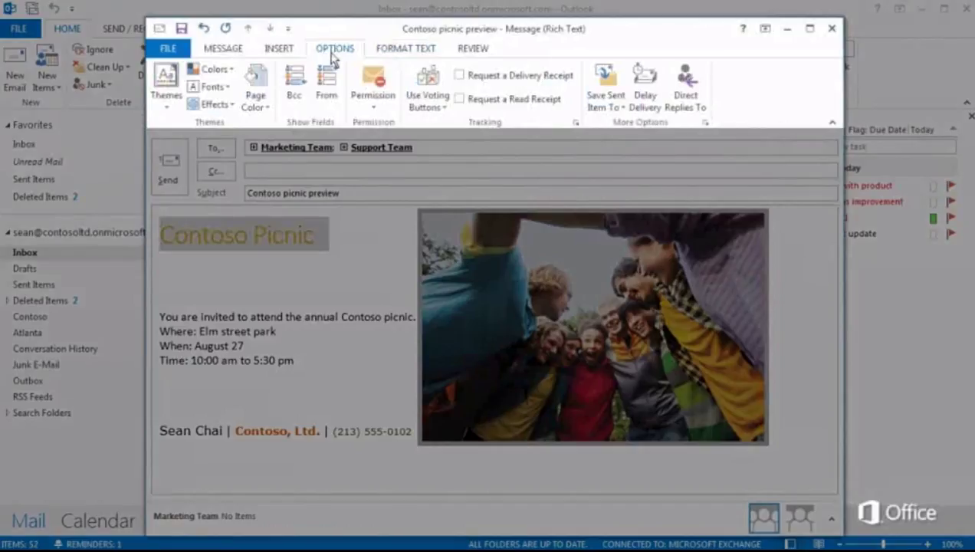
pyautogui.click(295, 85)
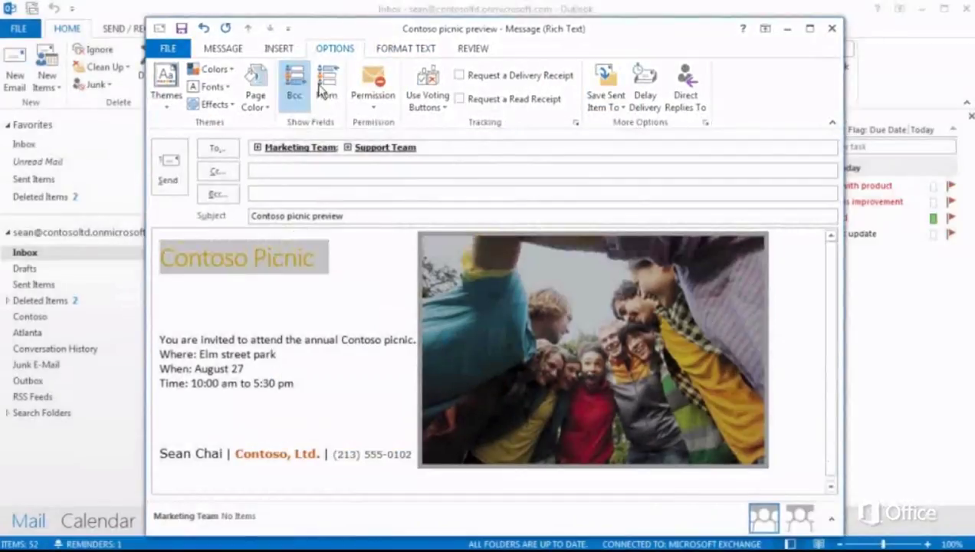
pyautogui.click(428, 106)
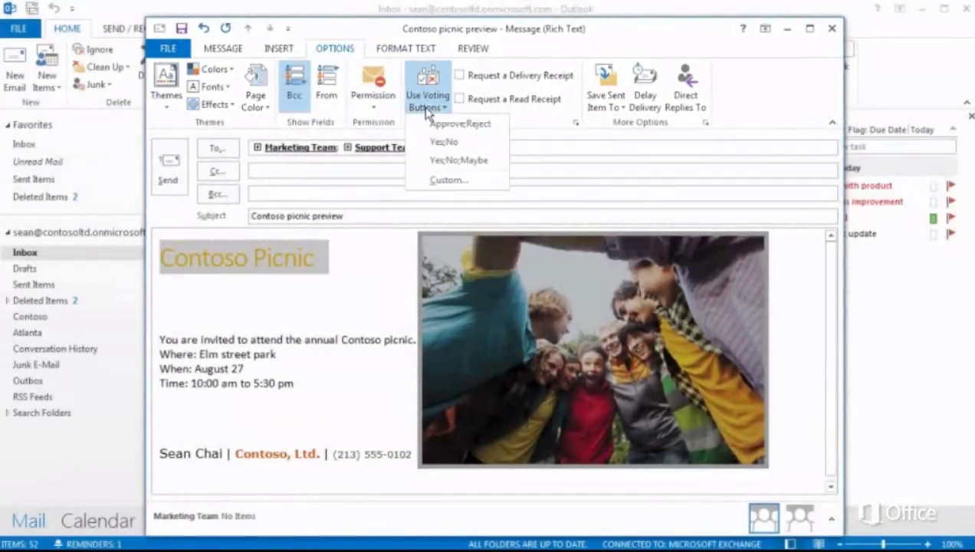
pyautogui.click(497, 159)
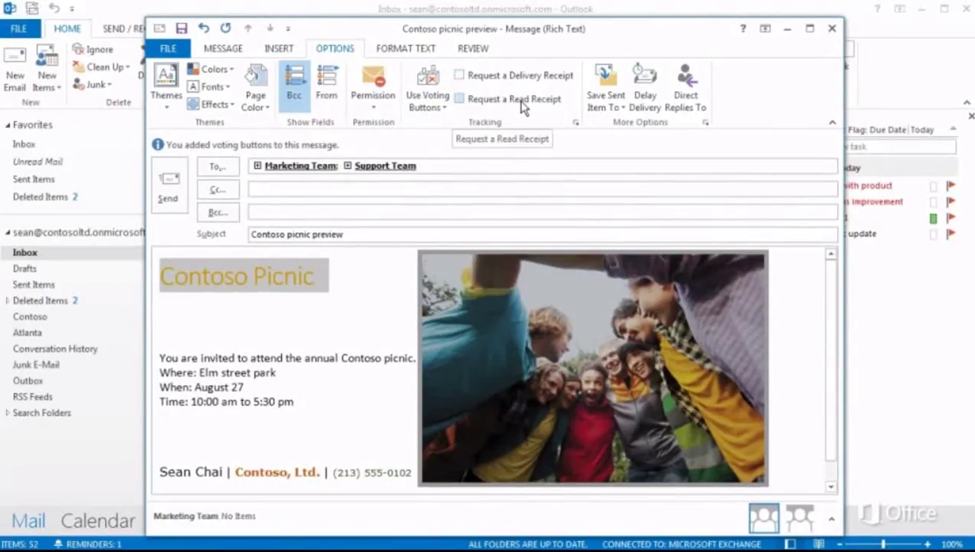
pyautogui.click(480, 58)
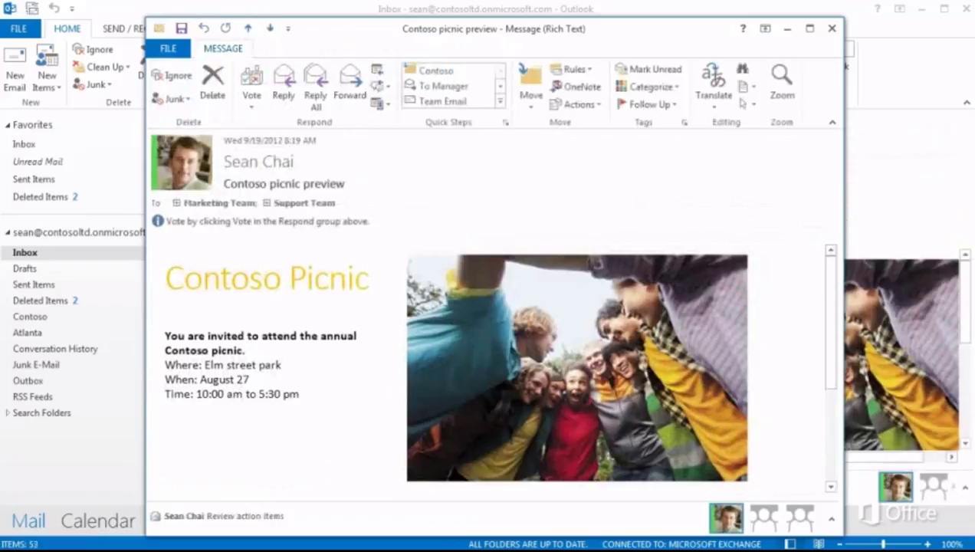
# Vote Yes on the received Contoso picnic preview message
pyautogui.click(246, 100)
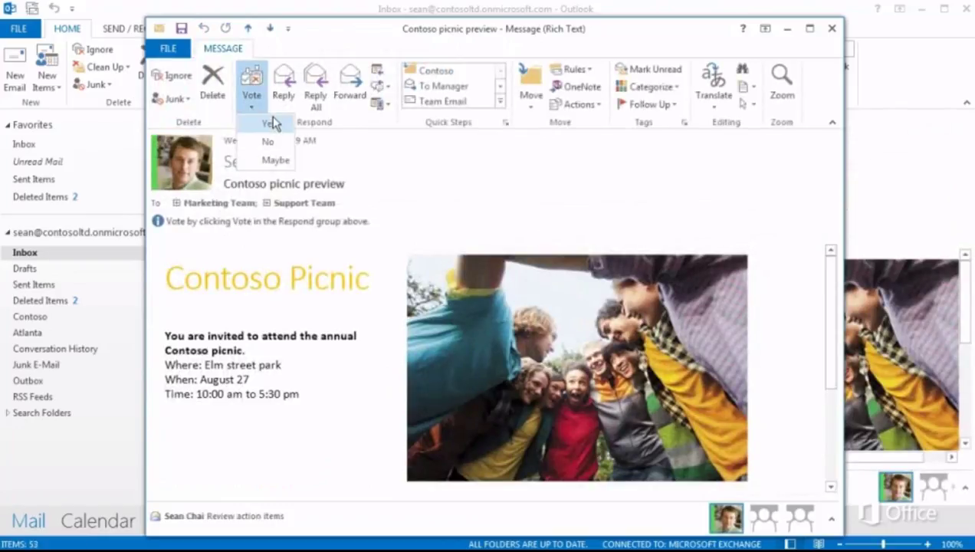
pyautogui.click(270, 124)
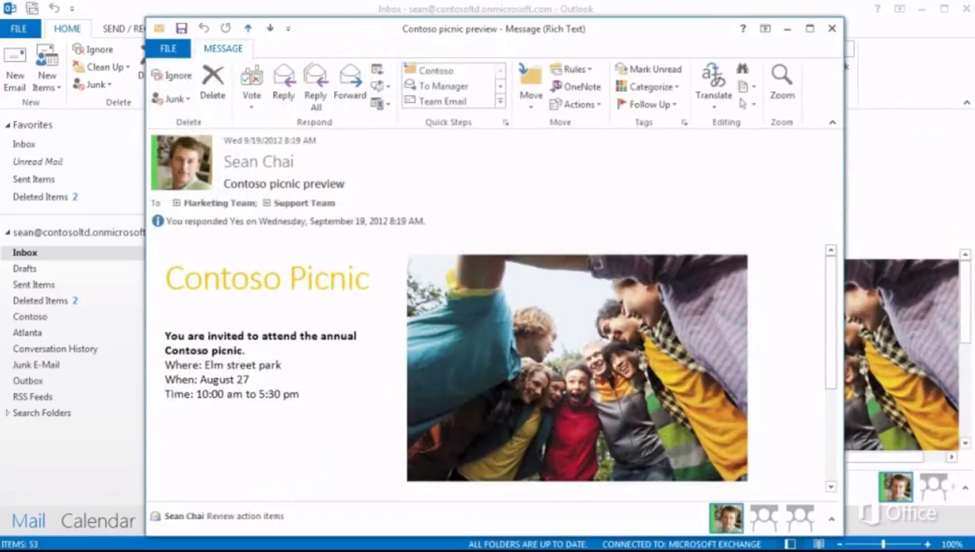